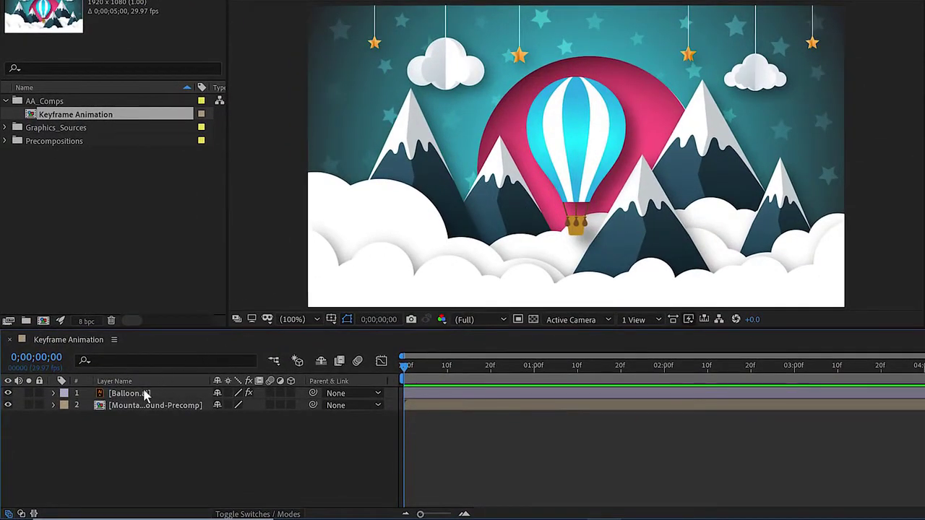
# - Set the Balloon.ai layer's vertical position to 1387 and enable Position keyframing at 0;00;00;00
pyautogui.click(130, 395)
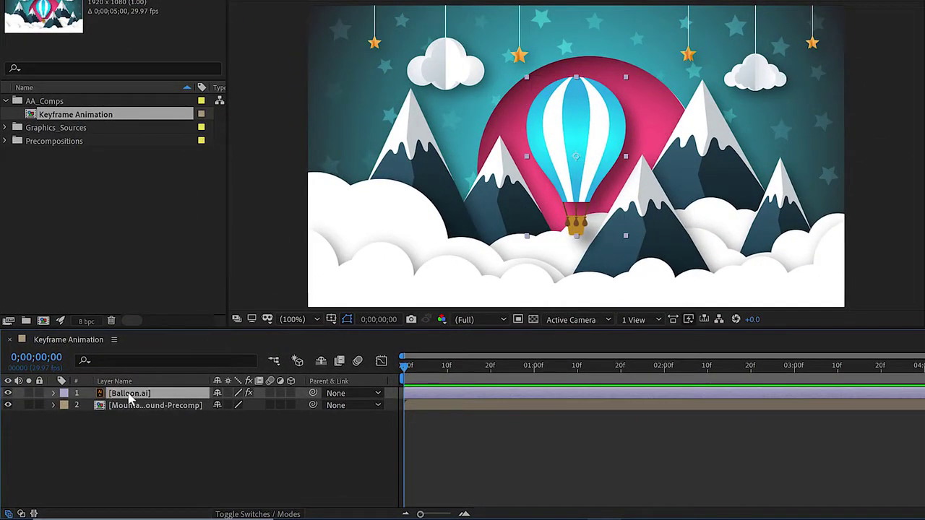
pyautogui.click(53, 394)
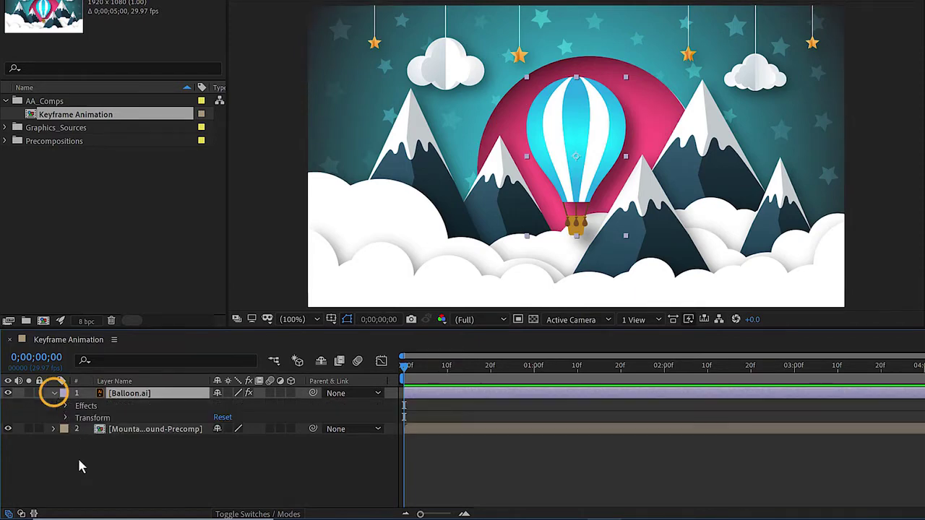
pyautogui.click(64, 418)
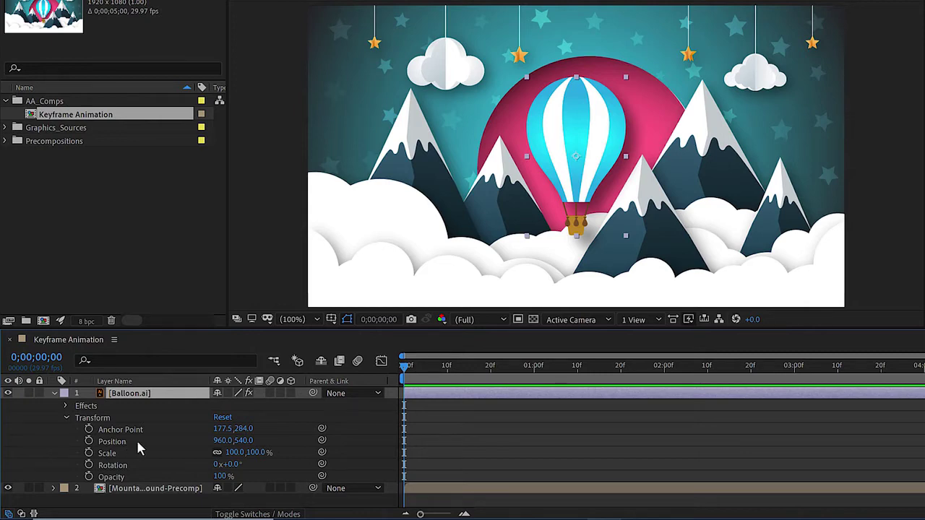
pyautogui.click(223, 443)
pyautogui.click(244, 441)
pyautogui.moveTo(248, 445); pyautogui.dragTo(831, 449)
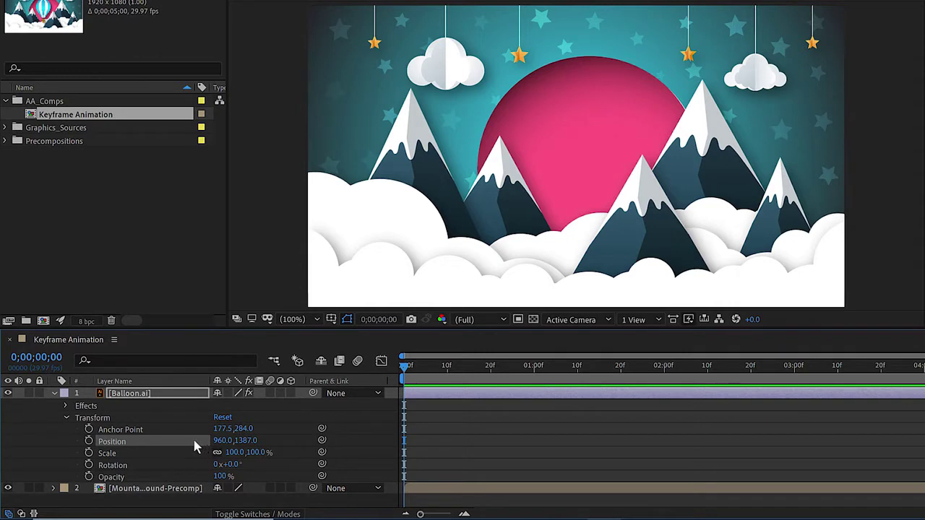
pyautogui.click(89, 442)
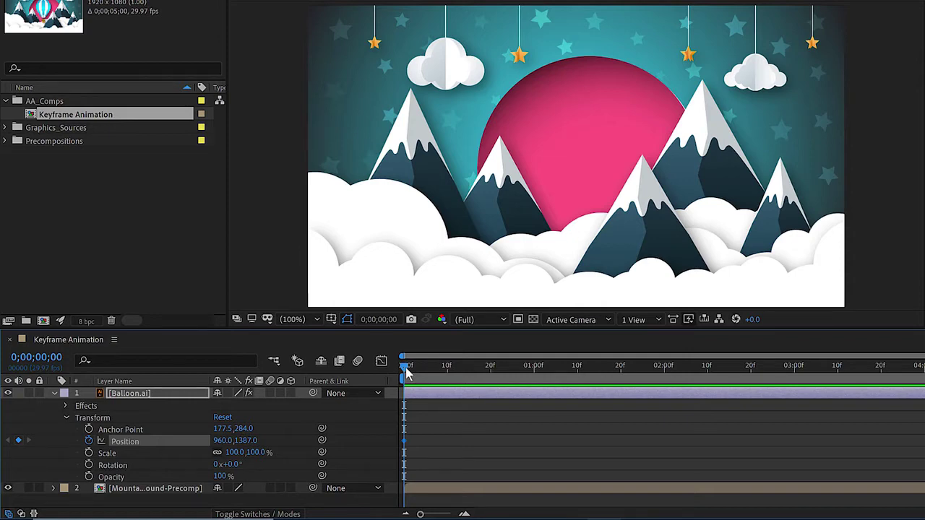
# - Add a second balloon Position keyframe at 0;00;02;00 with a vertical value of 547, and preview the animation
pyautogui.moveTo(407, 371); pyautogui.dragTo(668, 377)
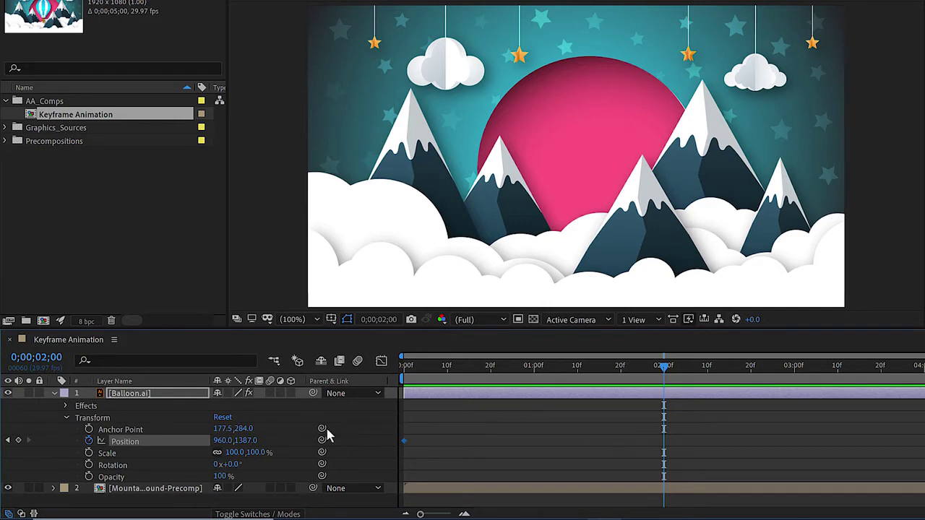
pyautogui.click(246, 441)
pyautogui.moveTo(244, 440); pyautogui.dragTo(187, 441)
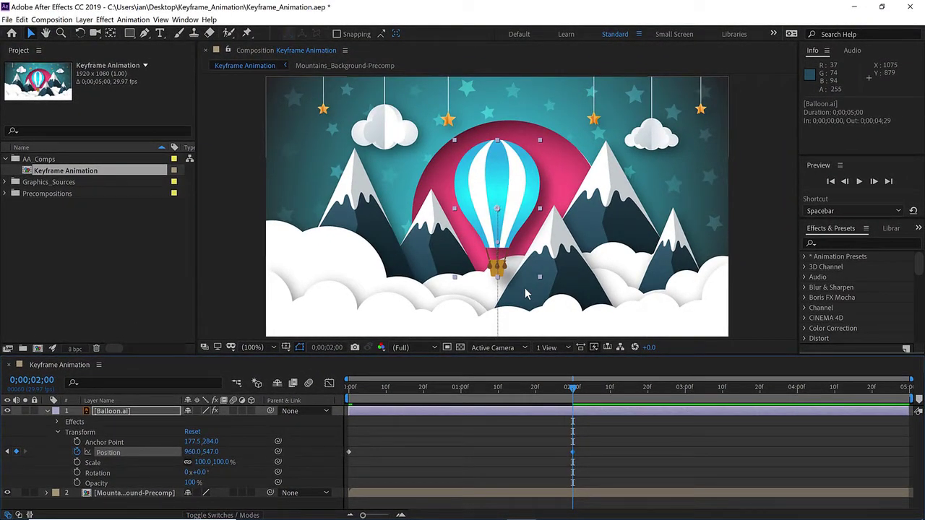
pyautogui.press('space')
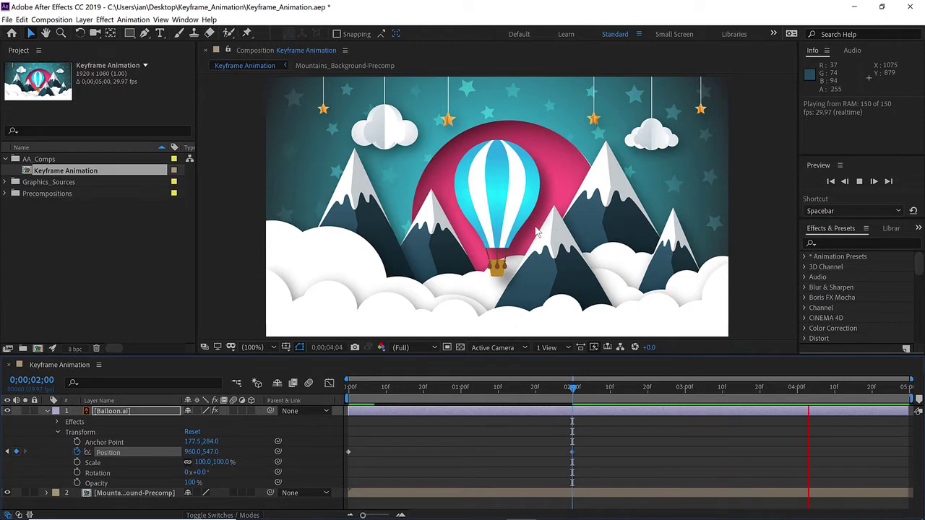
pyautogui.press('space')
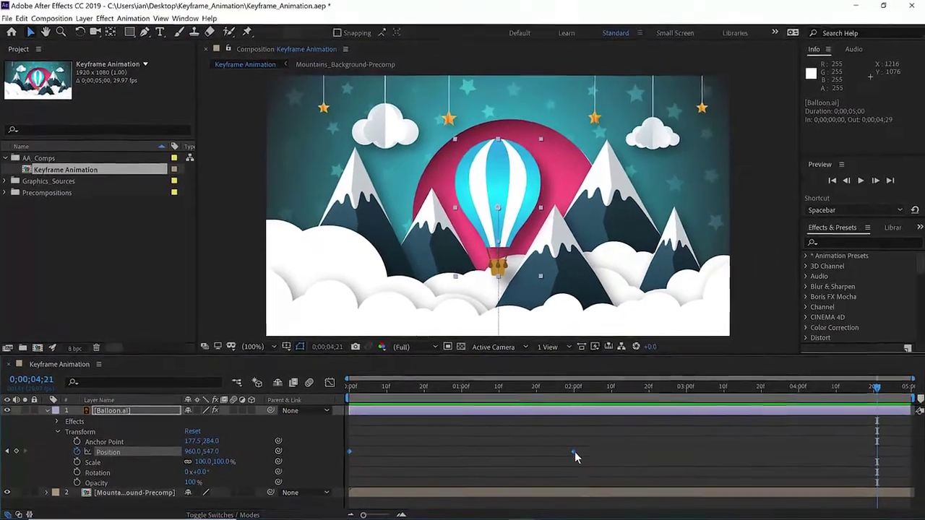
# - Apply Easy Ease to both balloon Position keyframes and preview the smoothed motion
pyautogui.rightClick(574, 453)
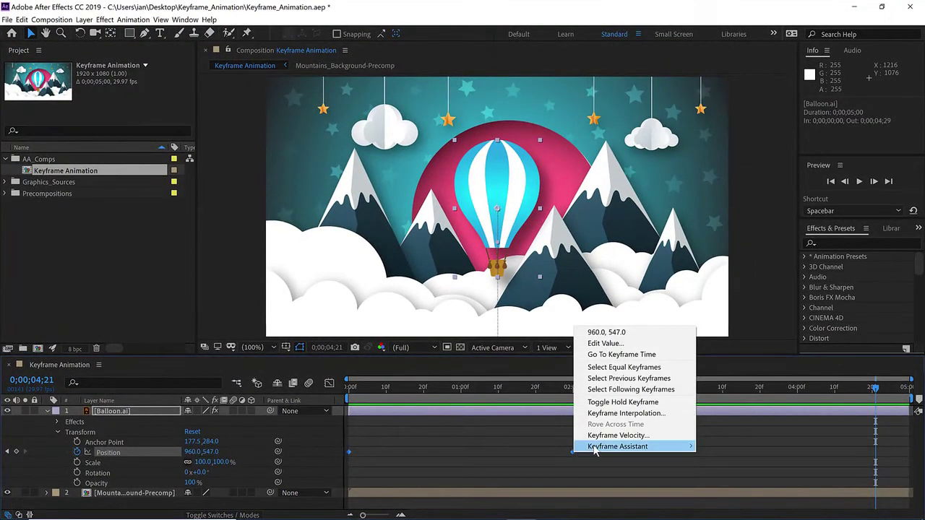
pyautogui.moveTo(593, 450)
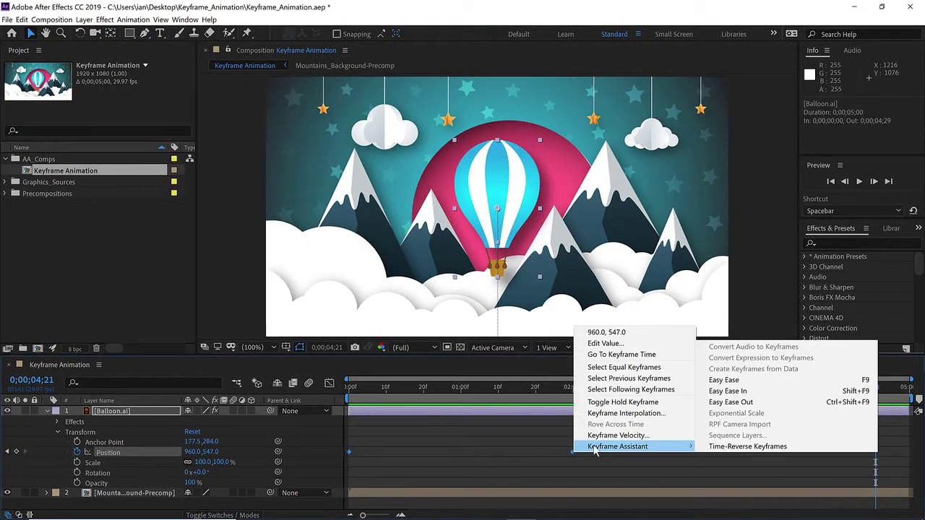
pyautogui.click(723, 380)
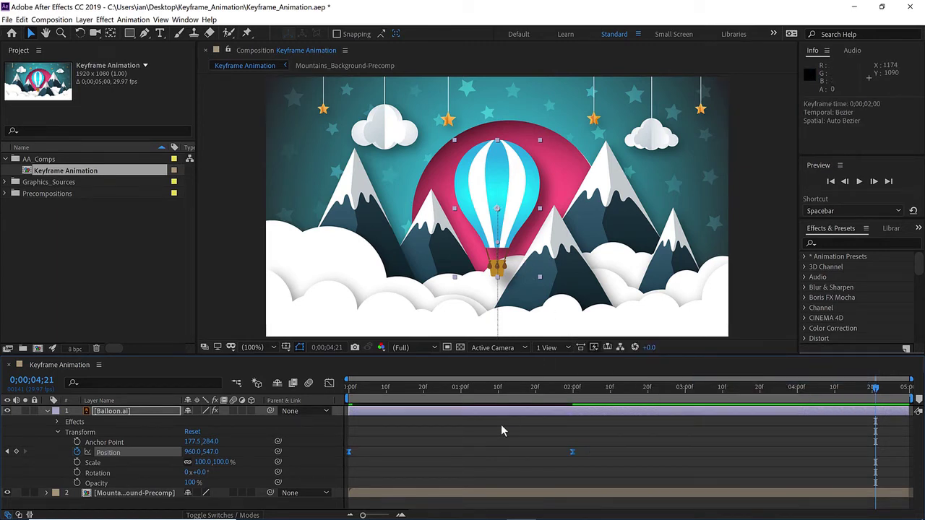
pyautogui.press('space')
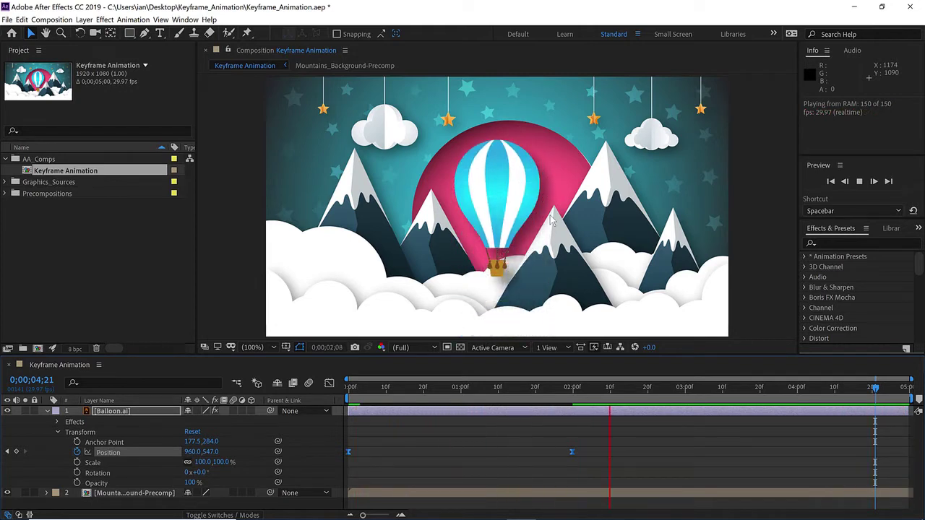
pyautogui.press('space')
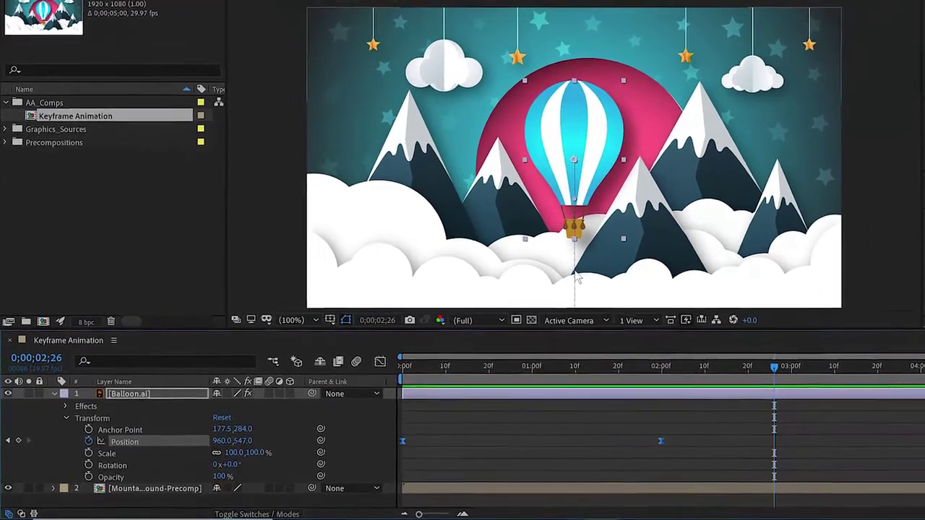
# - Curve the balloon's motion path by pulling the end keyframe's direction handle down and to the left, and preview it
pyautogui.click(574, 197)
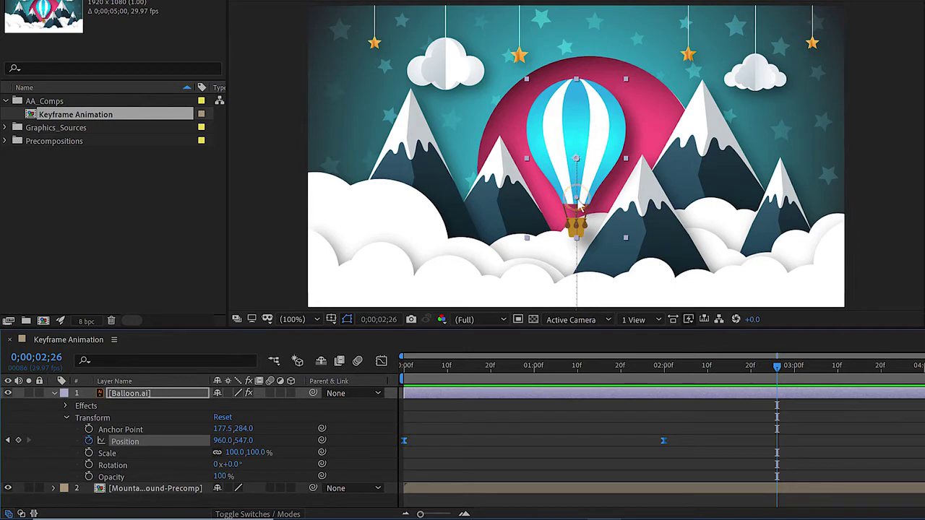
pyautogui.moveTo(578, 206); pyautogui.dragTo(509, 246)
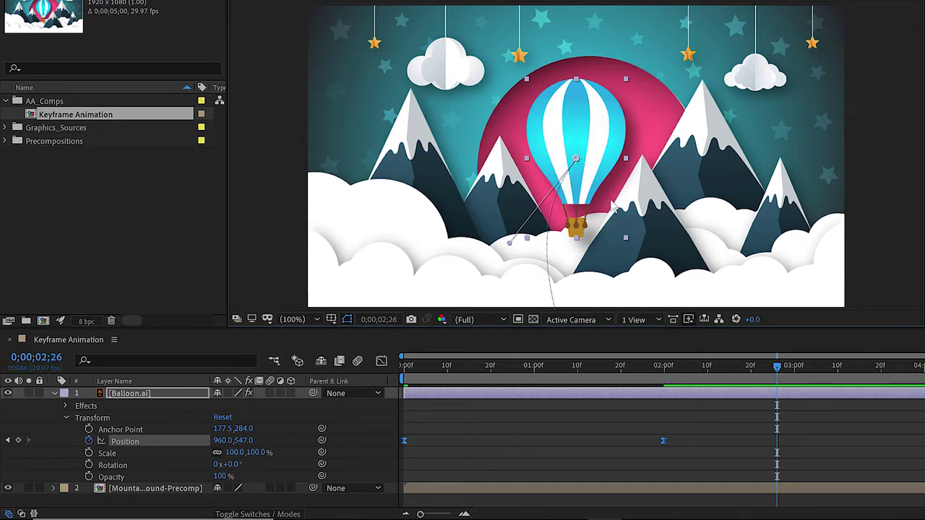
pyautogui.press('space')
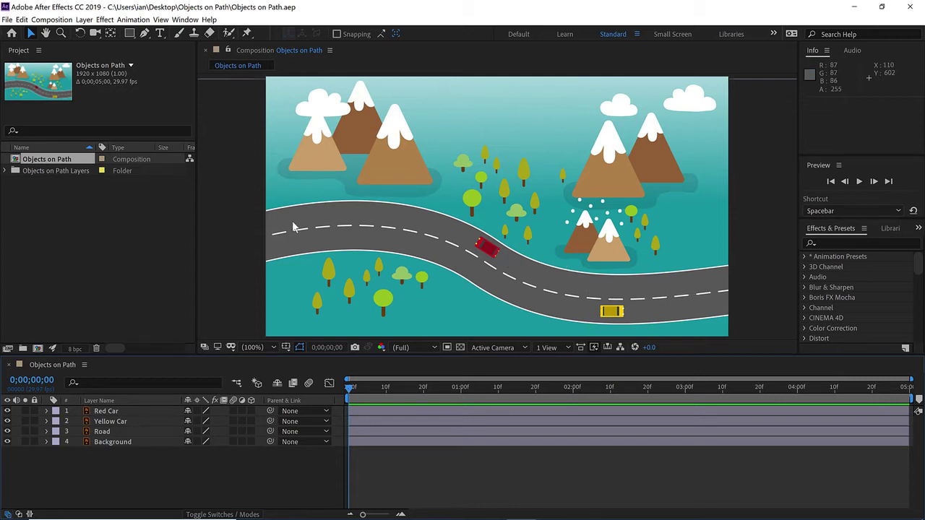
# - Draw an open four-point Pen tool mask path on the Background layer, following the road's upper lane from beyond the right edge to beyond the left
pyautogui.click(104, 442)
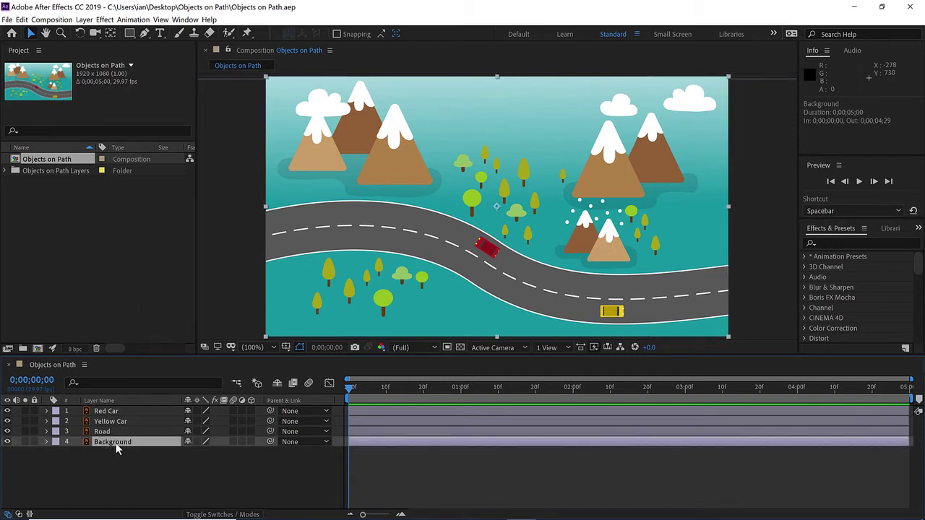
pyautogui.click(144, 36)
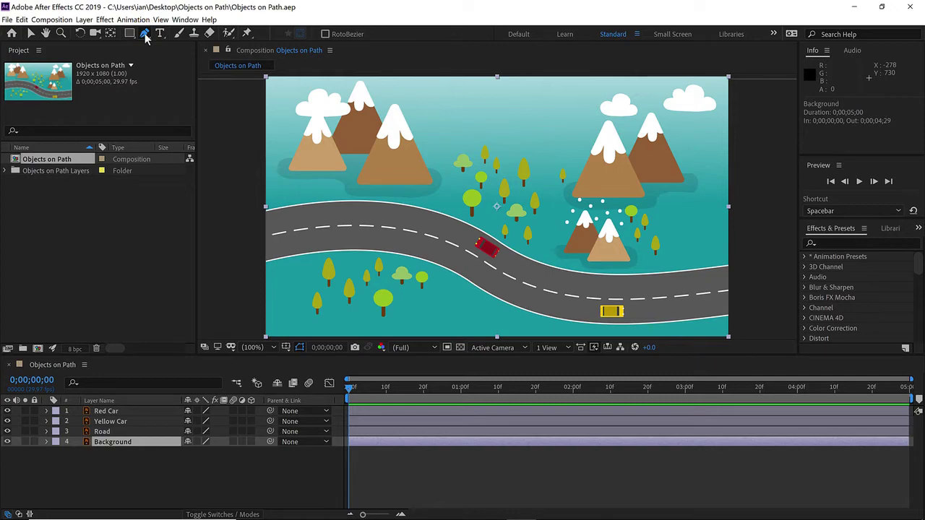
pyautogui.click(145, 37)
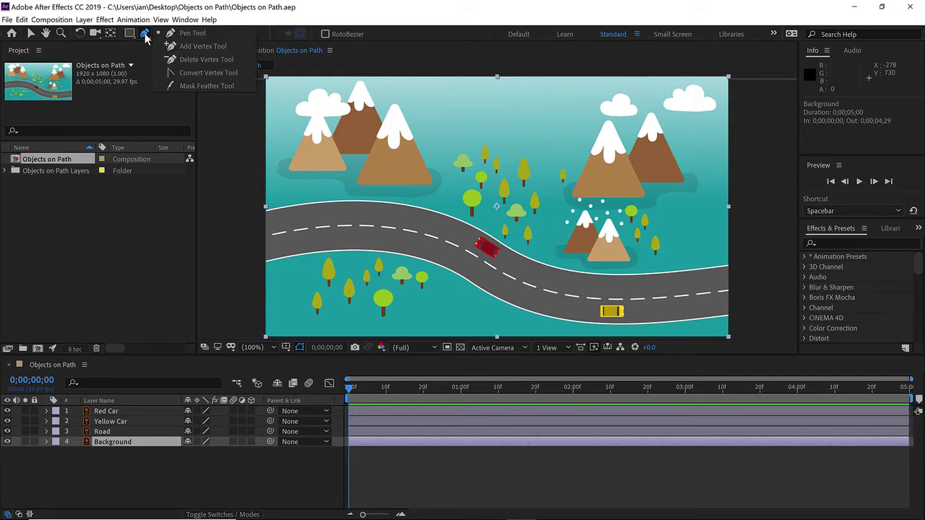
pyautogui.click(192, 34)
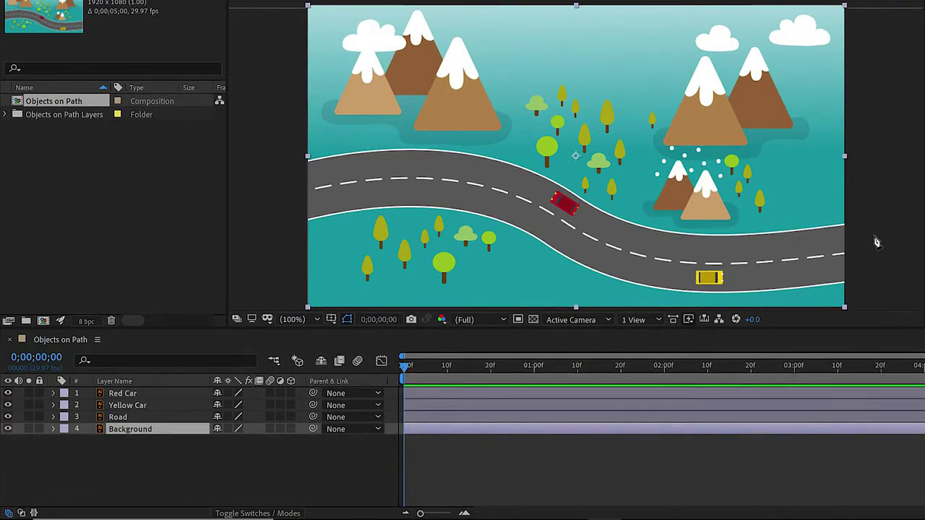
pyautogui.click(874, 241)
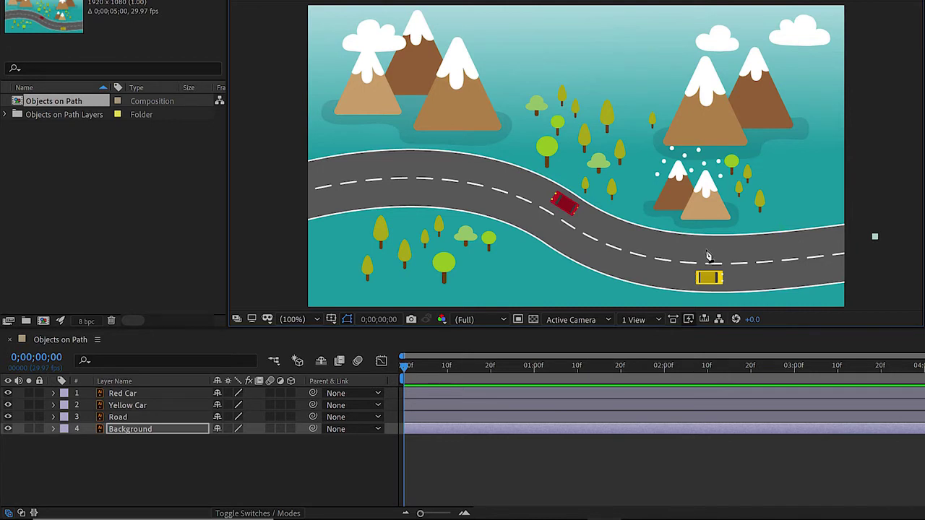
pyautogui.moveTo(708, 253); pyautogui.dragTo(645, 250)
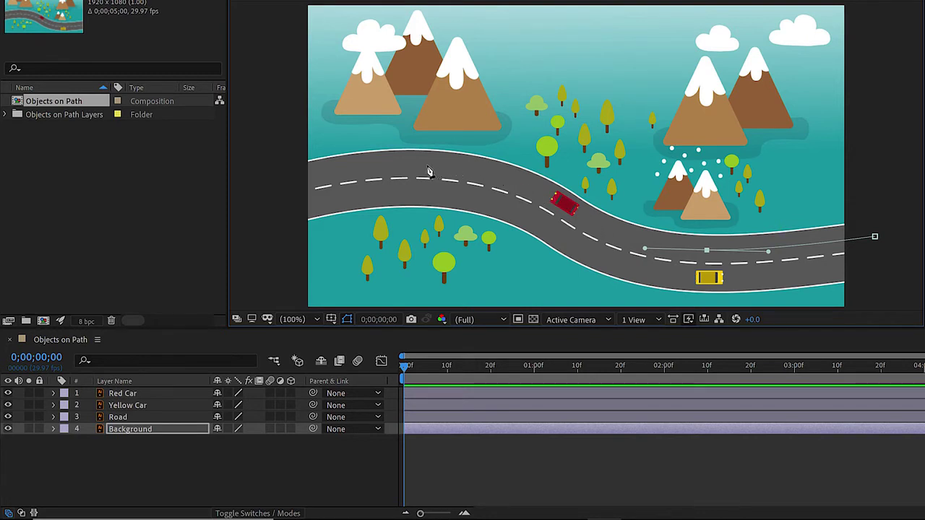
pyautogui.moveTo(428, 166); pyautogui.dragTo(314, 167)
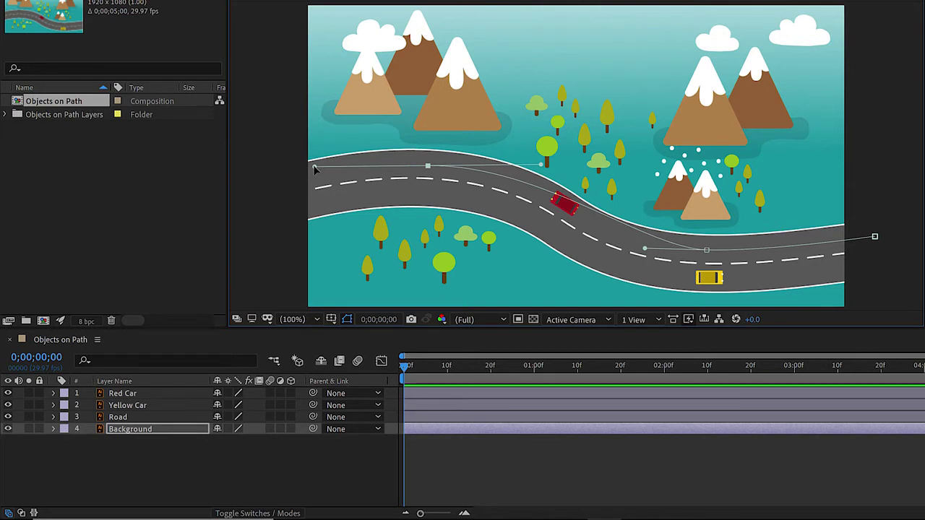
pyautogui.click(241, 197)
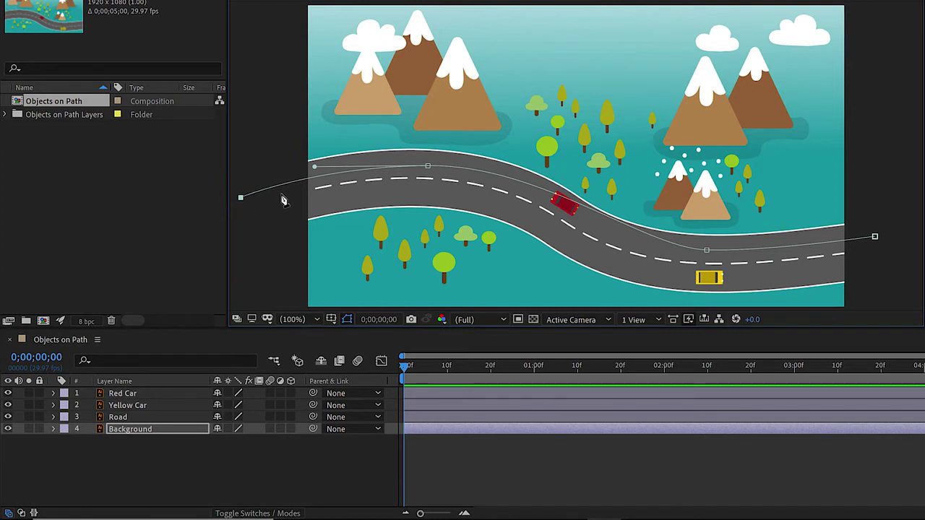
# - Refine the two middle vertices and their curve handles so the mask path follows the road's upper lane, and return to the Selection tool
pyautogui.click(706, 251)
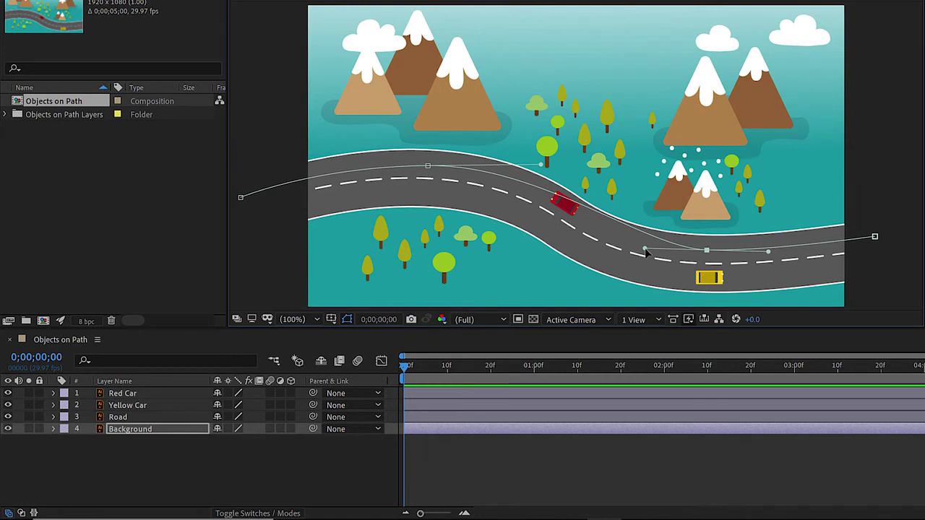
pyautogui.moveTo(629, 253); pyautogui.dragTo(554, 245)
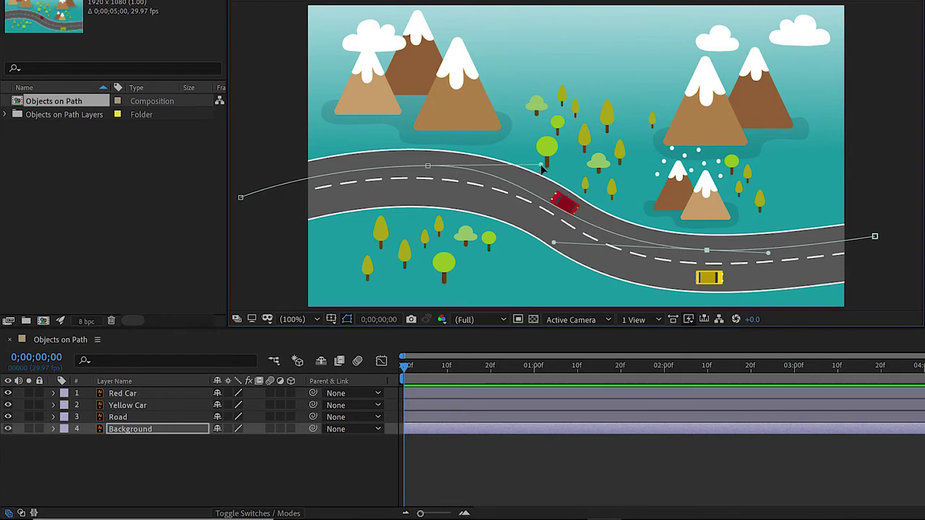
pyautogui.moveTo(541, 169); pyautogui.dragTo(572, 167)
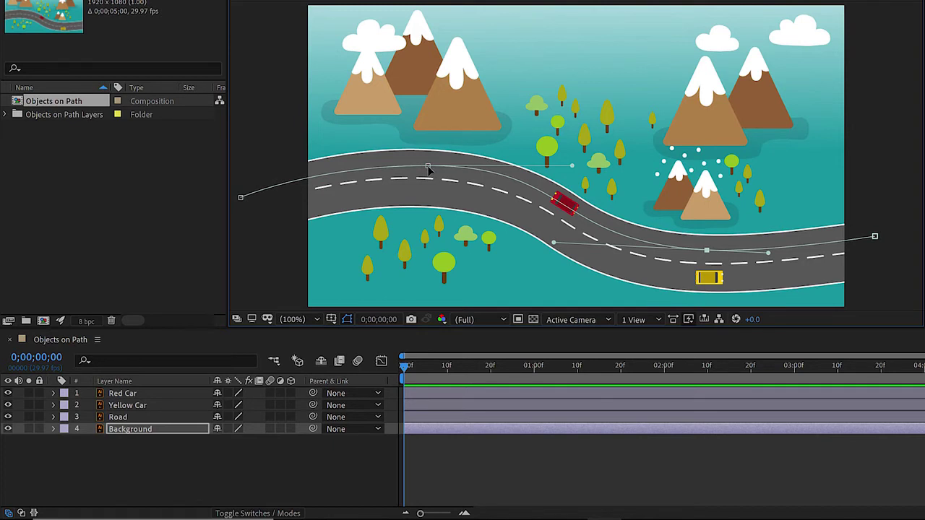
pyautogui.moveTo(428, 167); pyautogui.dragTo(414, 166)
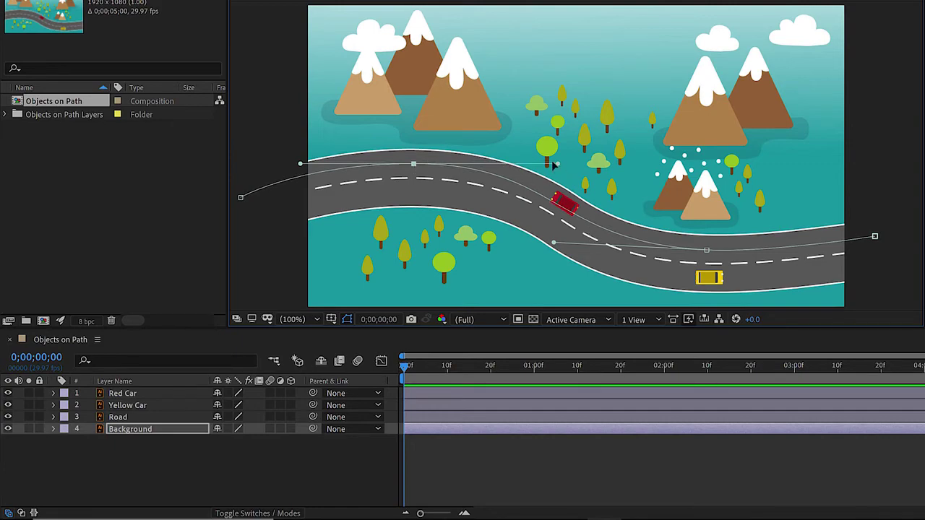
pyautogui.moveTo(554, 164); pyautogui.dragTo(568, 162)
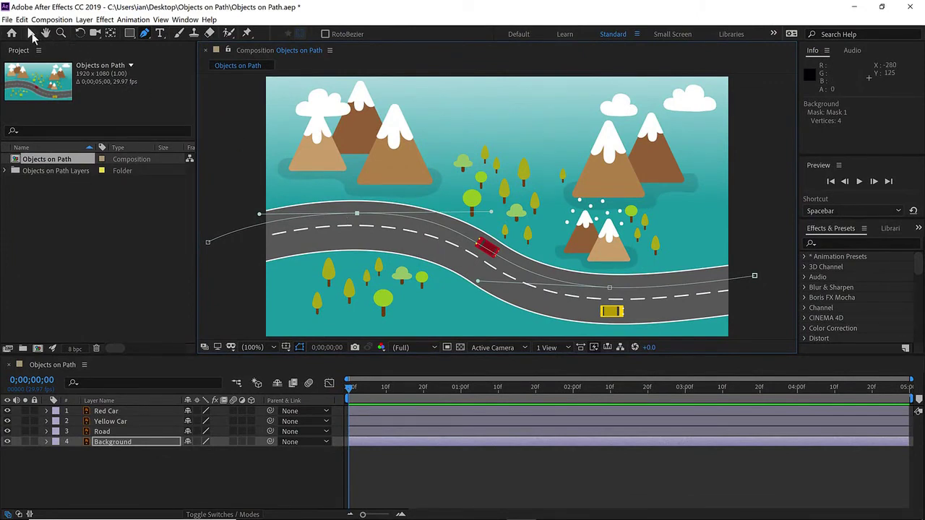
pyautogui.click(31, 36)
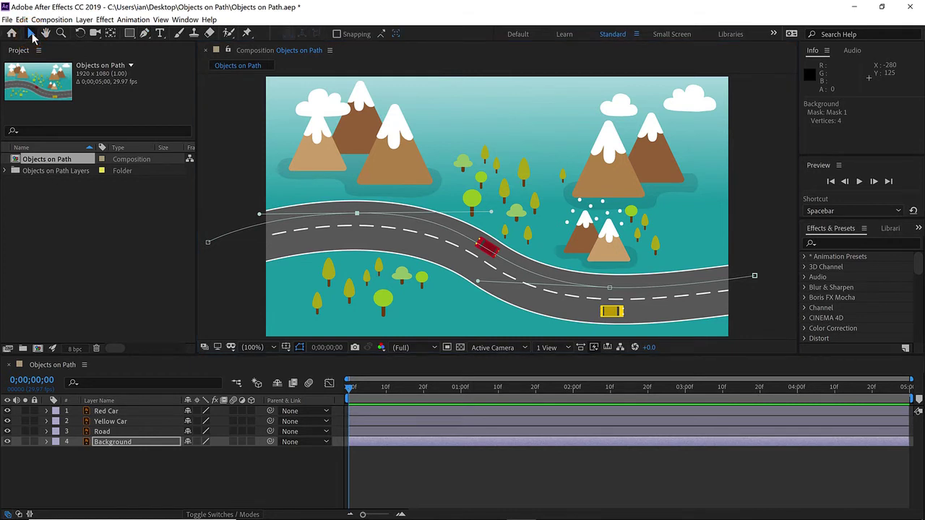
# - Reveal the Mask Path property of Mask 1 on the Background layer and copy it
pyautogui.click(97, 441)
pyautogui.press('m')
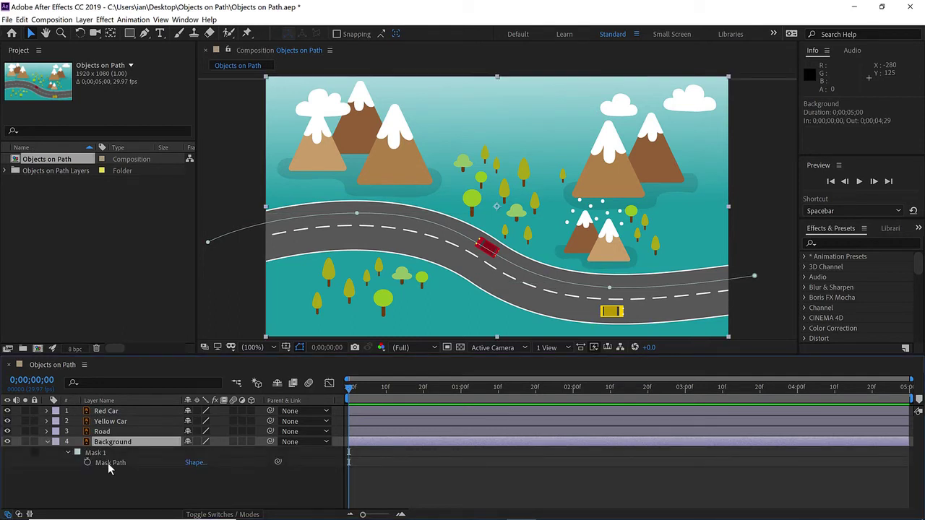
pyautogui.click(108, 463)
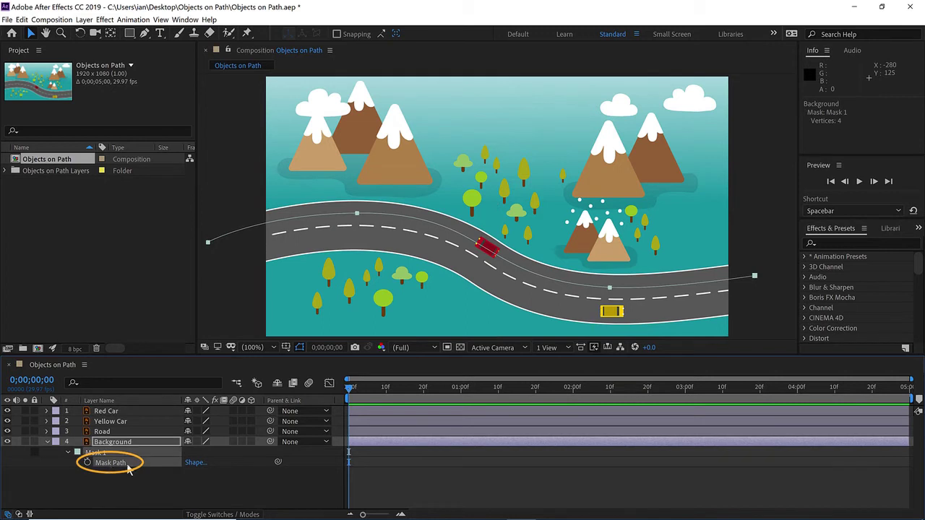
pyautogui.click(22, 19)
pyautogui.click(35, 78)
# - Paste the copied mask path into the Red Car layer's Position property and preview the car's motion
pyautogui.click(106, 411)
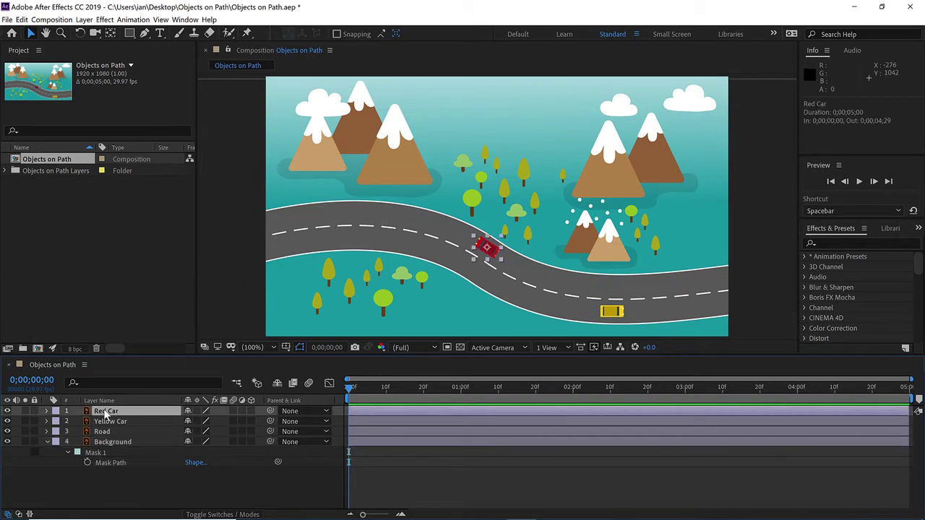
pyautogui.press('p')
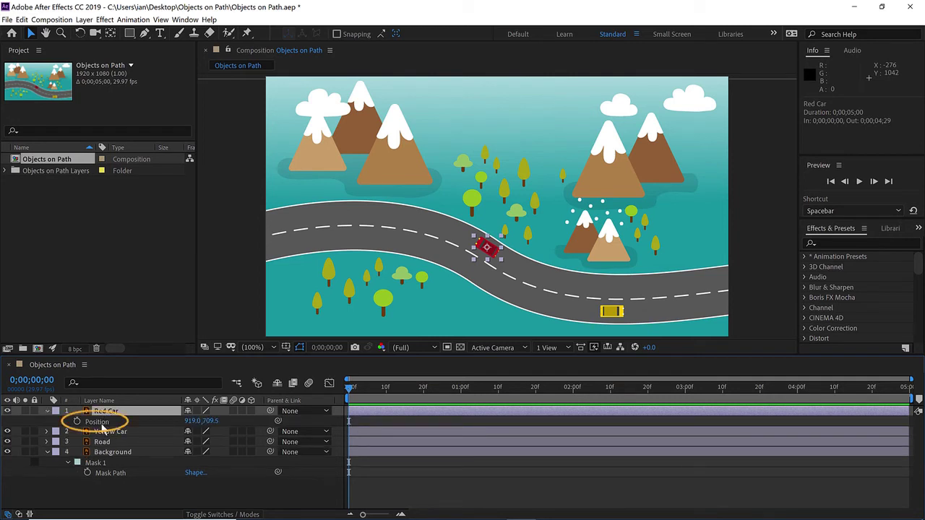
pyautogui.click(101, 425)
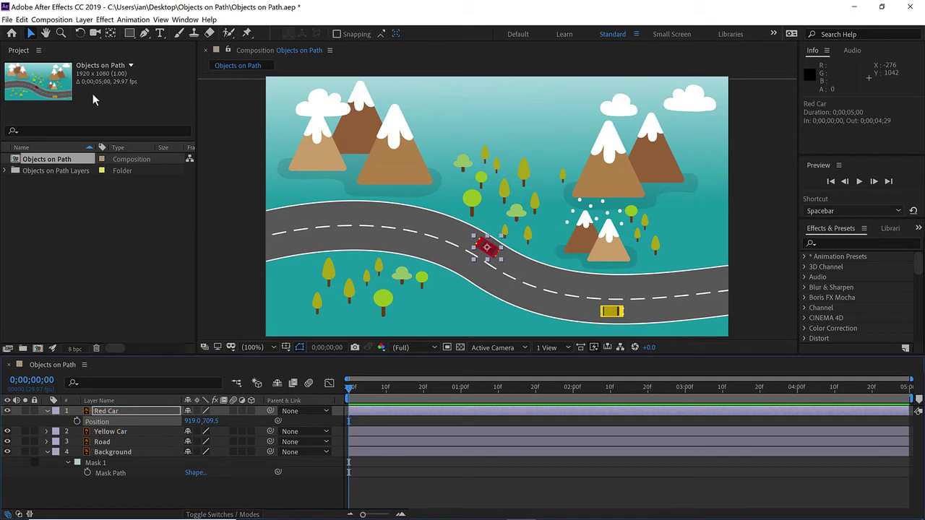
pyautogui.click(22, 21)
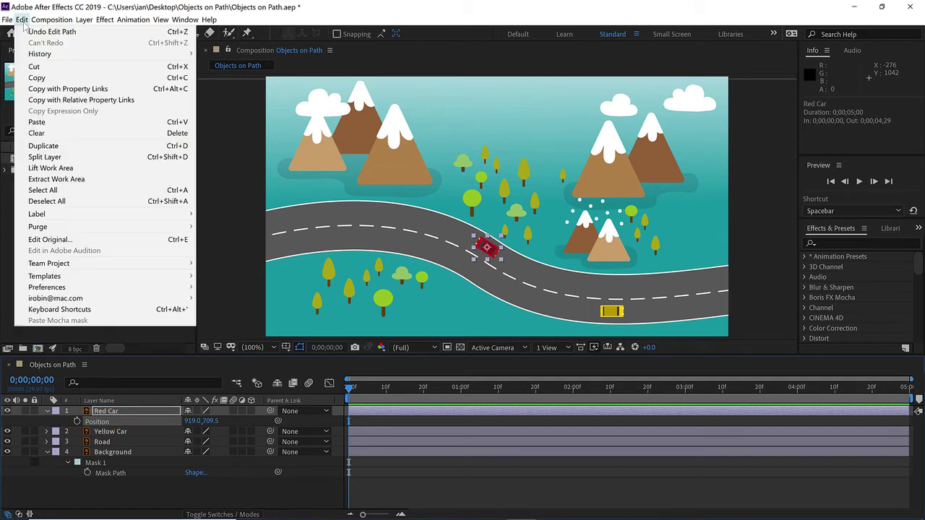
pyautogui.click(37, 122)
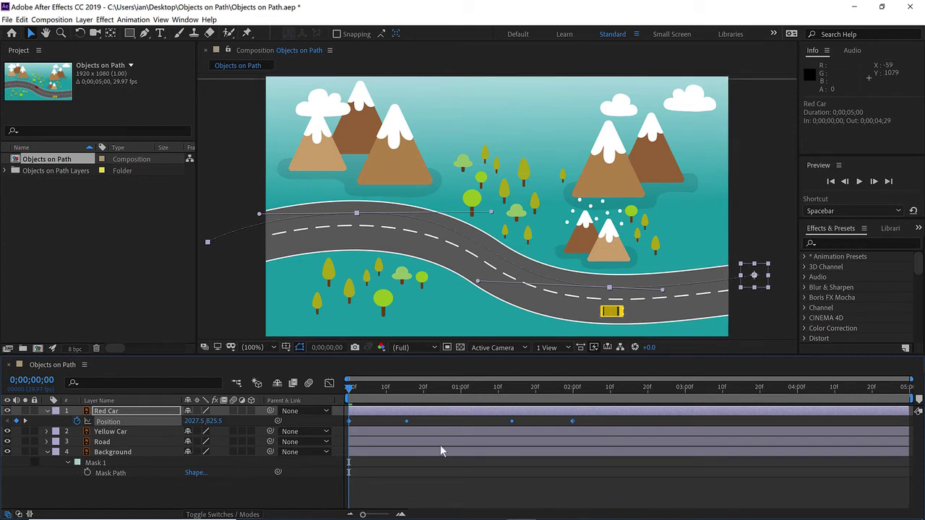
pyautogui.press('space')
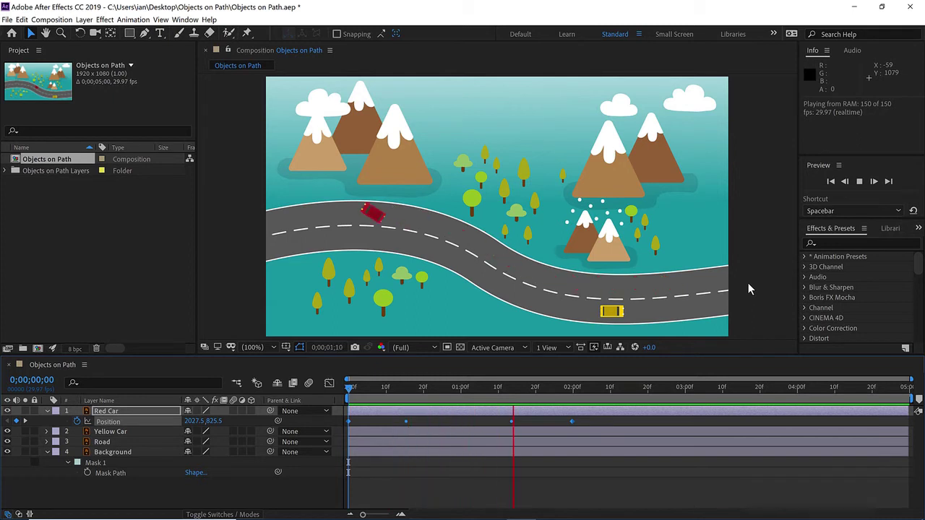
pyautogui.press('space')
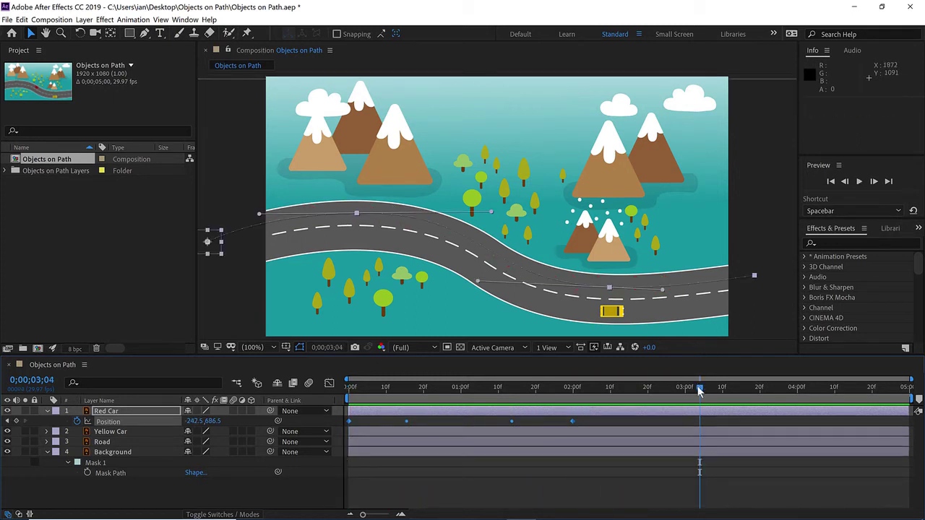
# - Park the playhead at 0;00;01;00 and set the Red Car layer's Auto-Orientation to Orient Along Path
pyautogui.moveTo(699, 391); pyautogui.dragTo(460, 398)
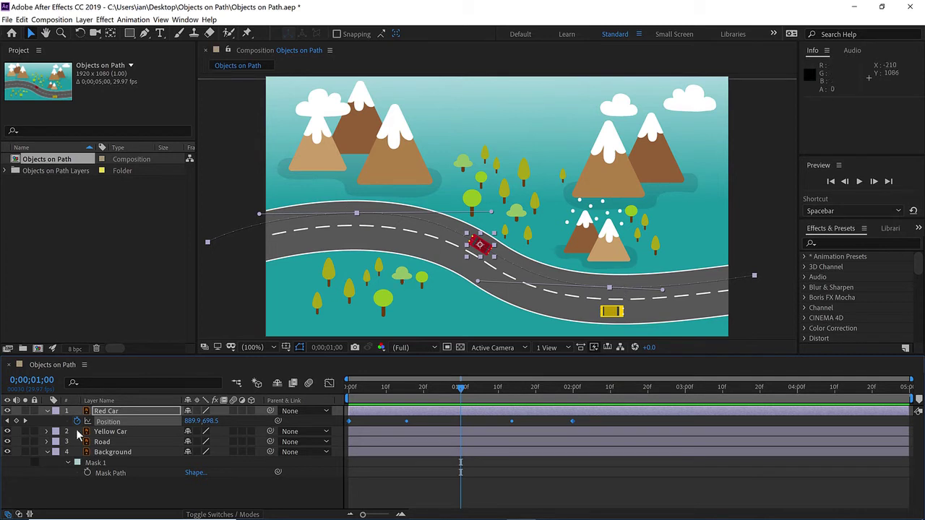
pyautogui.click(104, 412)
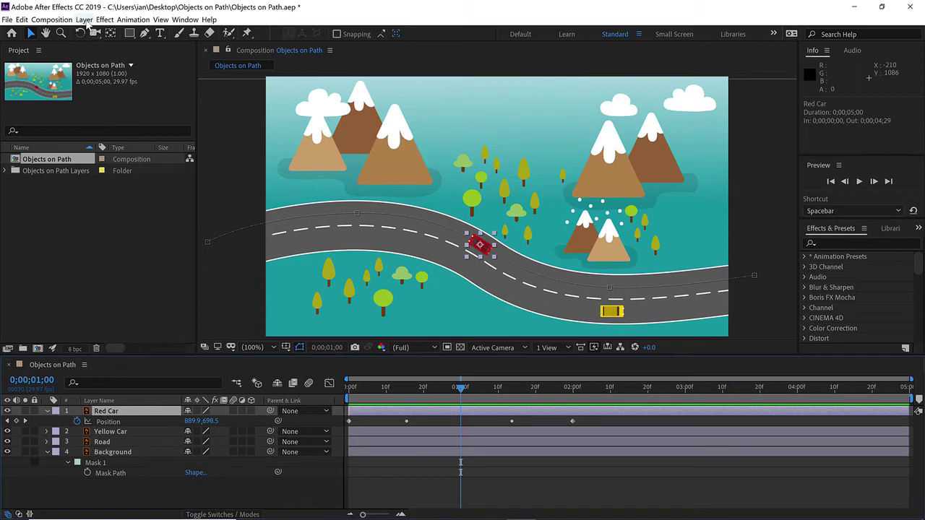
pyautogui.click(84, 20)
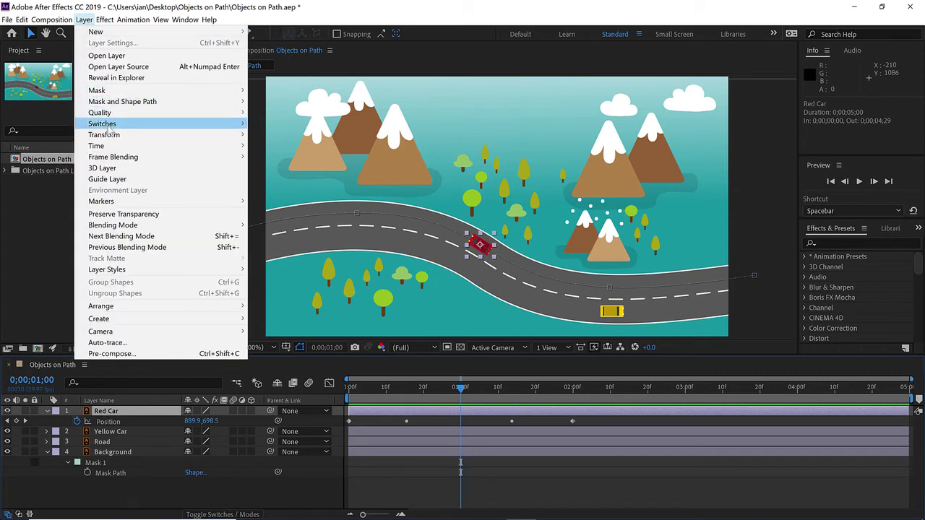
pyautogui.moveTo(112, 135)
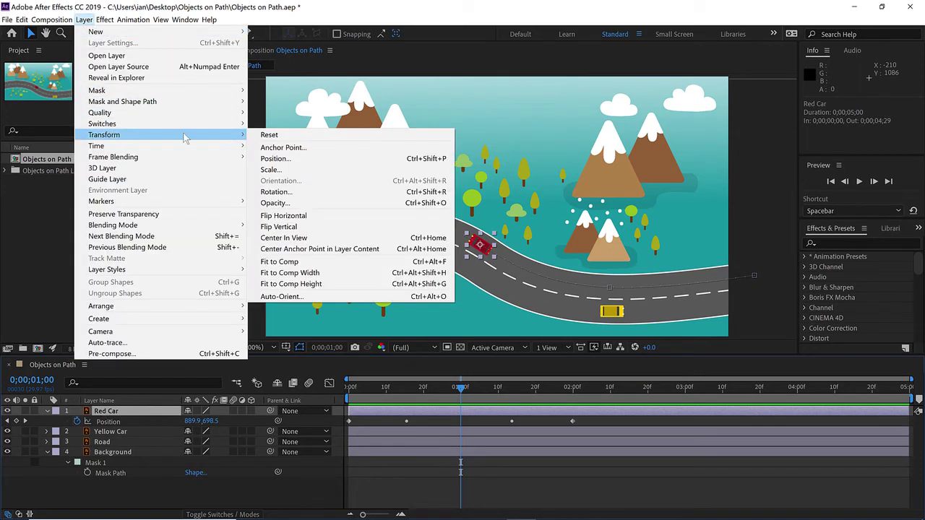
pyautogui.click(312, 297)
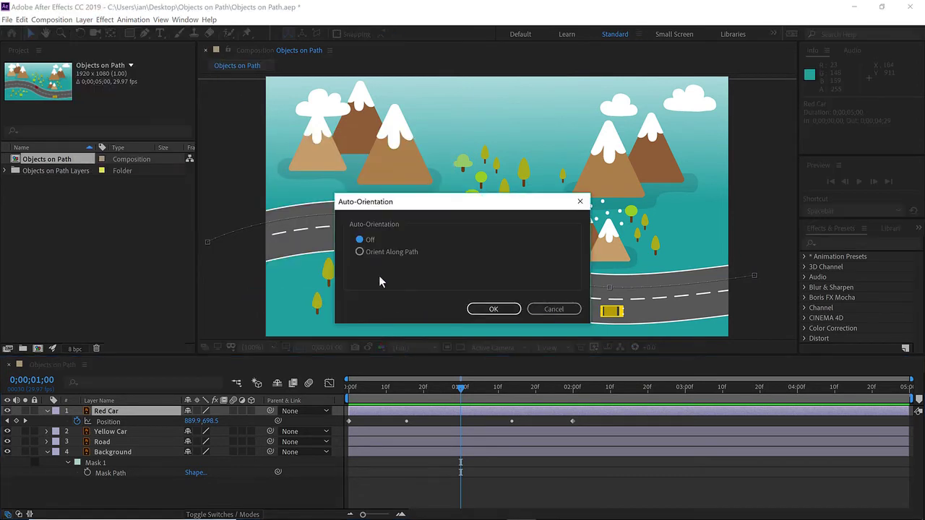
pyautogui.click(360, 253)
pyautogui.click(477, 310)
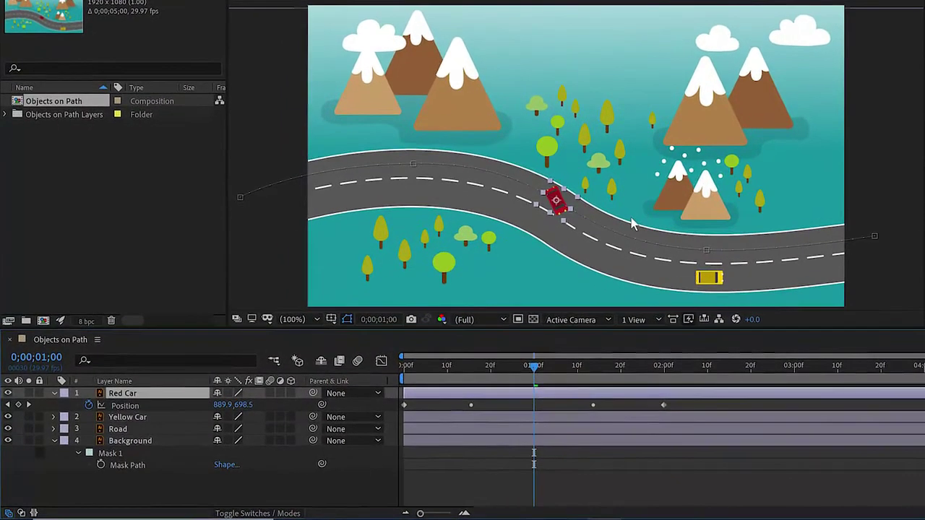
# - Set the Red Car layer's Rotation to 147° so it faces along the road, and preview the animation
pyautogui.press('r')
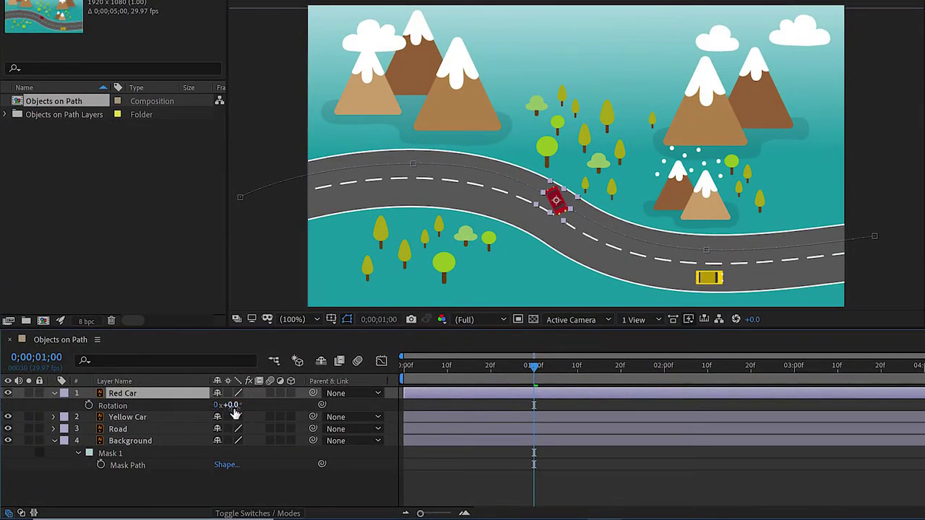
pyautogui.moveTo(233, 407); pyautogui.dragTo(355, 427)
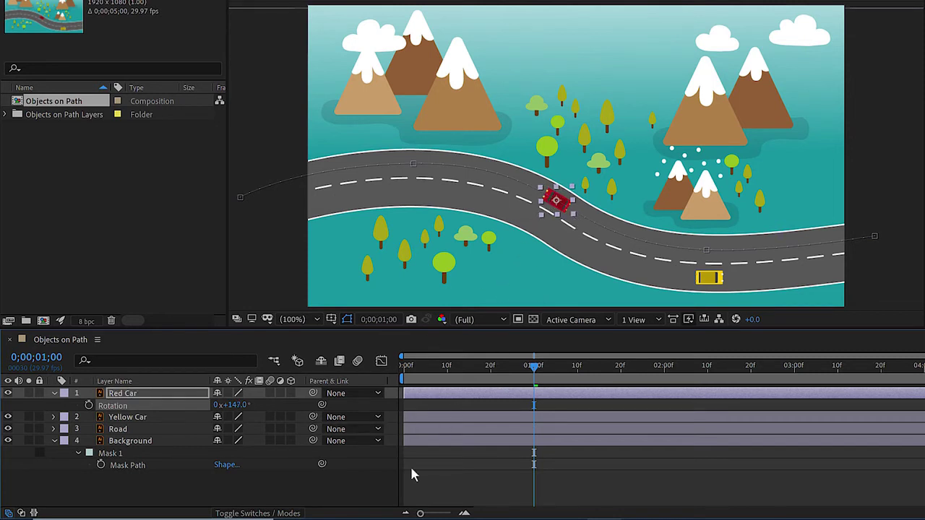
pyautogui.press('space')
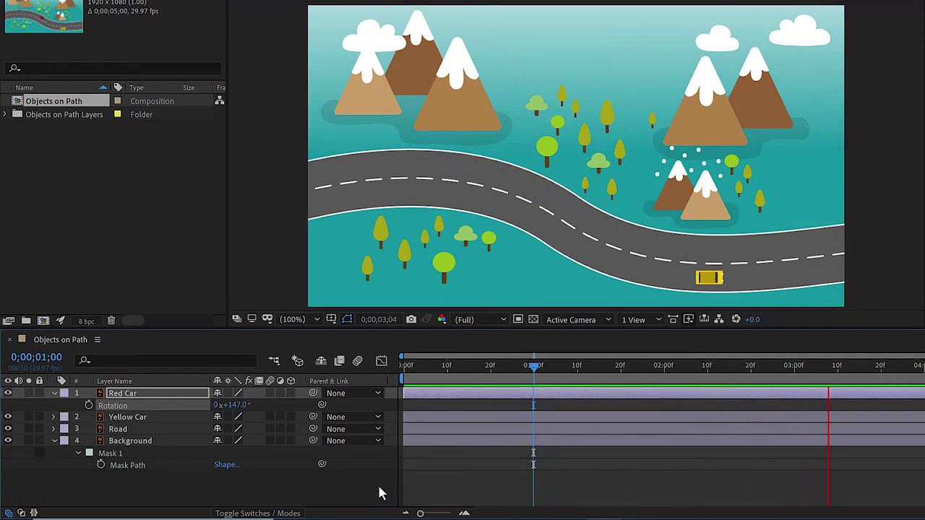
pyautogui.click(382, 494)
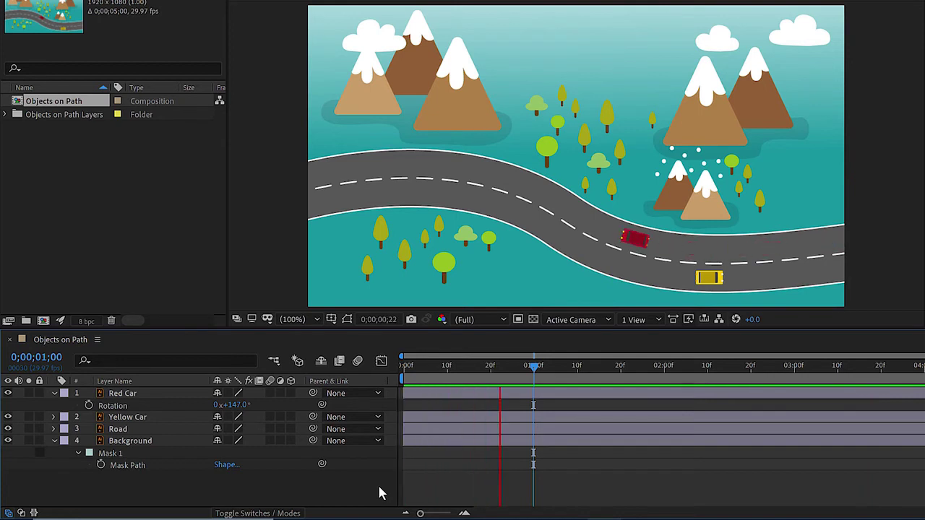
pyautogui.press('space')
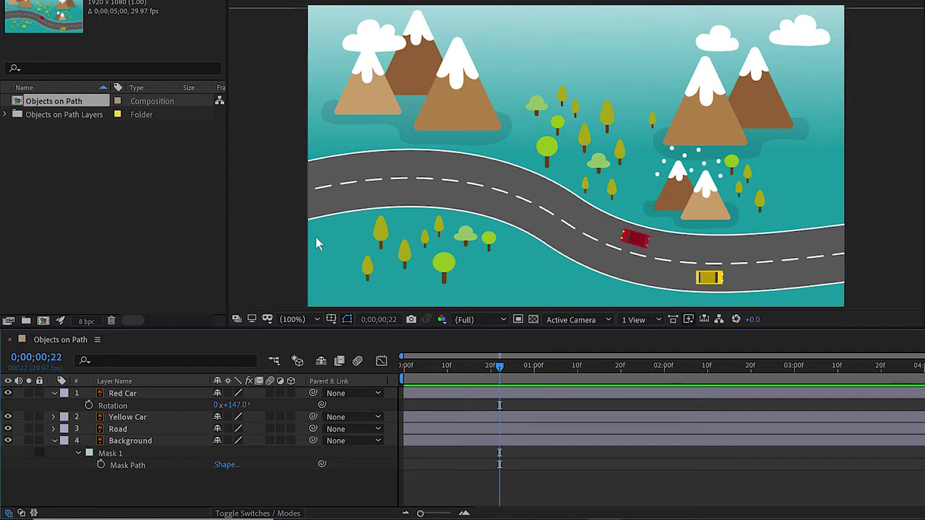
# - Stretch the Red Car's Position keyframes proportionally by moving the last one to 0;00;04;00, and preview the slower motion
pyautogui.click(120, 399)
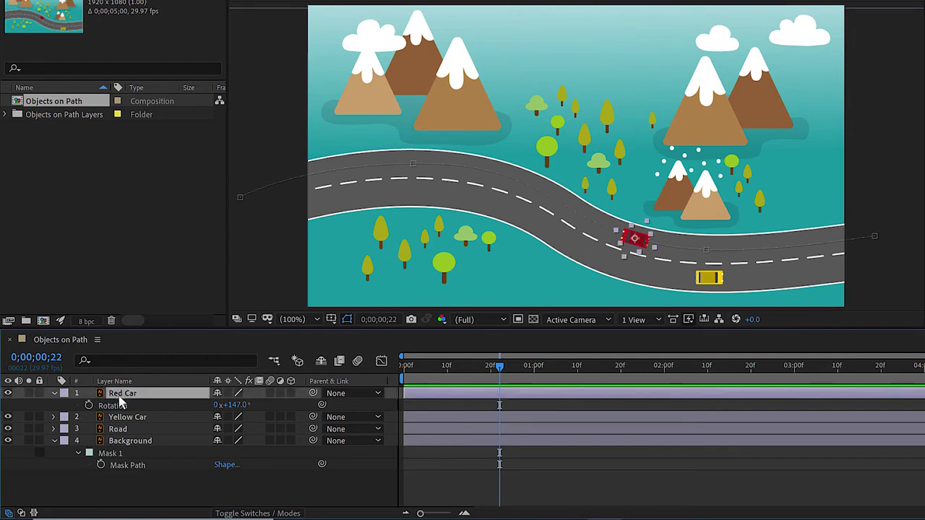
pyautogui.press('p')
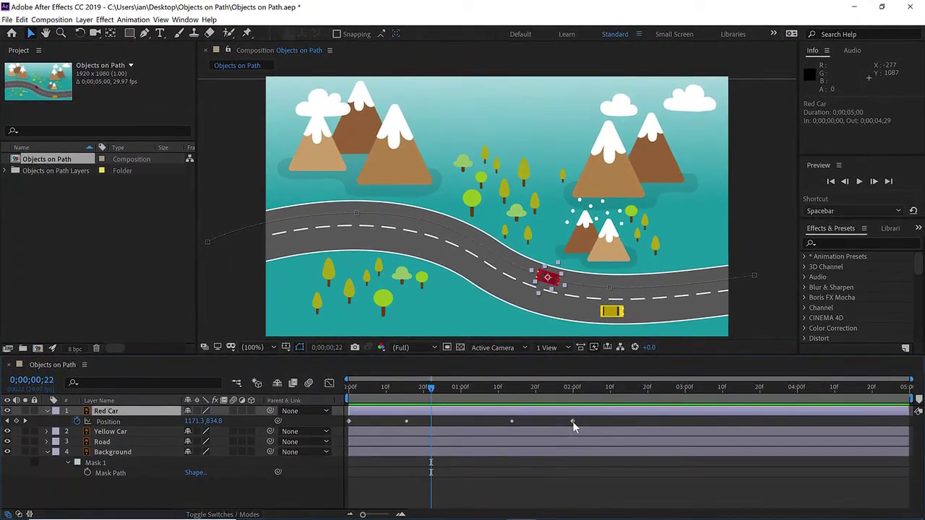
pyautogui.click(664, 407)
pyautogui.moveTo(572, 421); pyautogui.dragTo(800, 423)
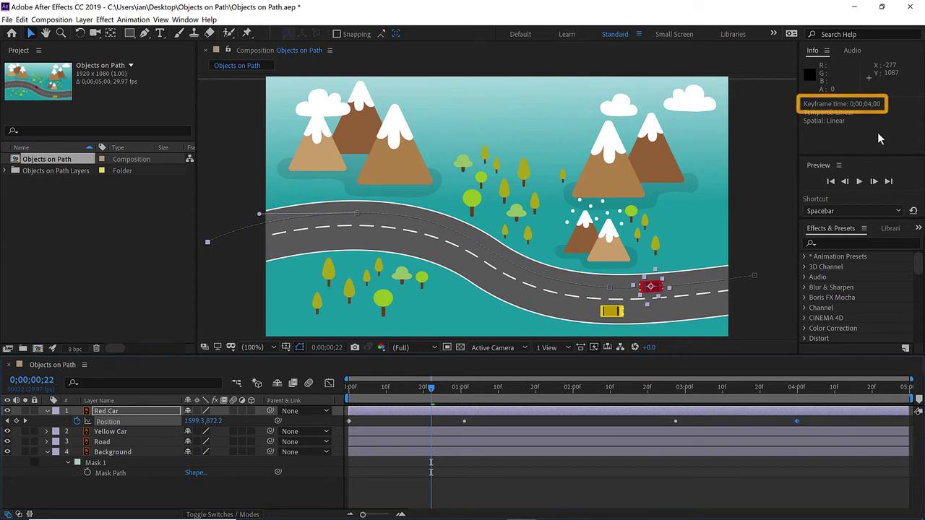
pyautogui.press('space')
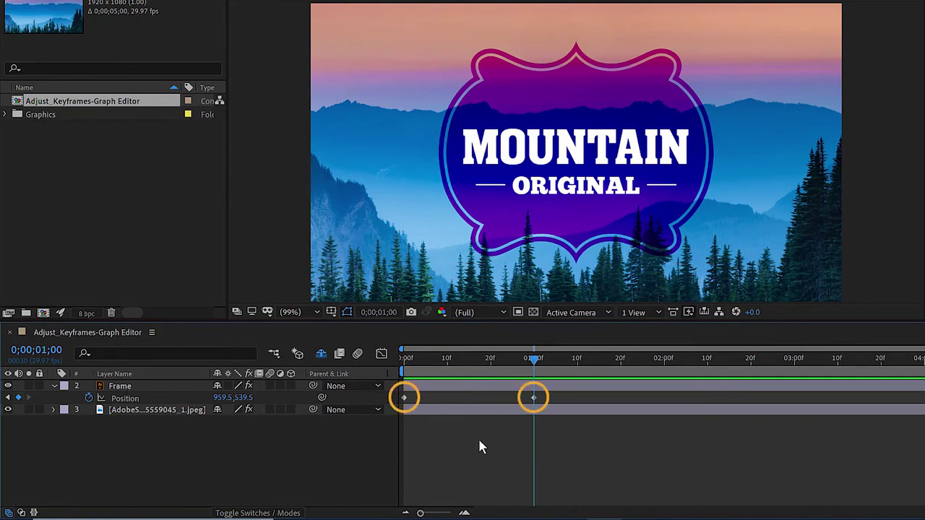
# - Preview the Frame layer's Position animation from the start of the Adjust_Keyframes-Graph Editor composition
pyautogui.moveTo(521, 361); pyautogui.dragTo(358, 353)
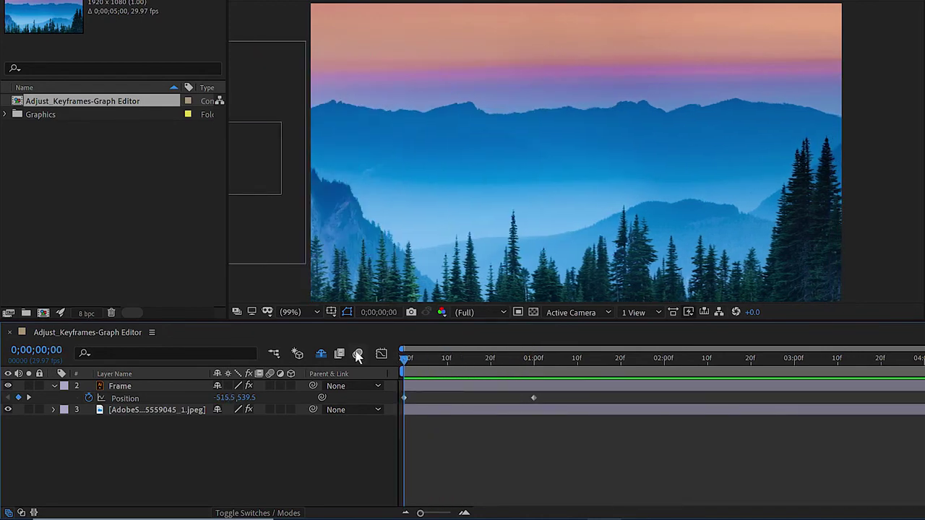
pyautogui.press('space')
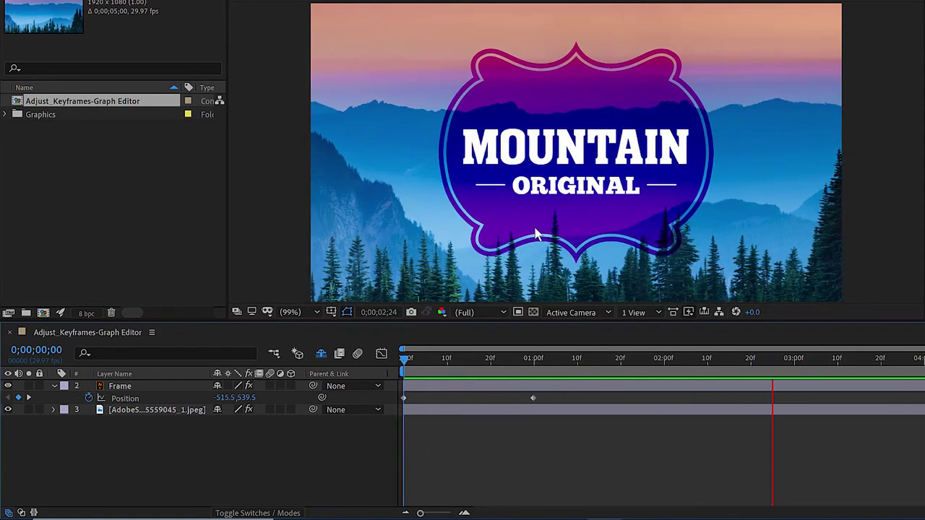
pyautogui.press('space')
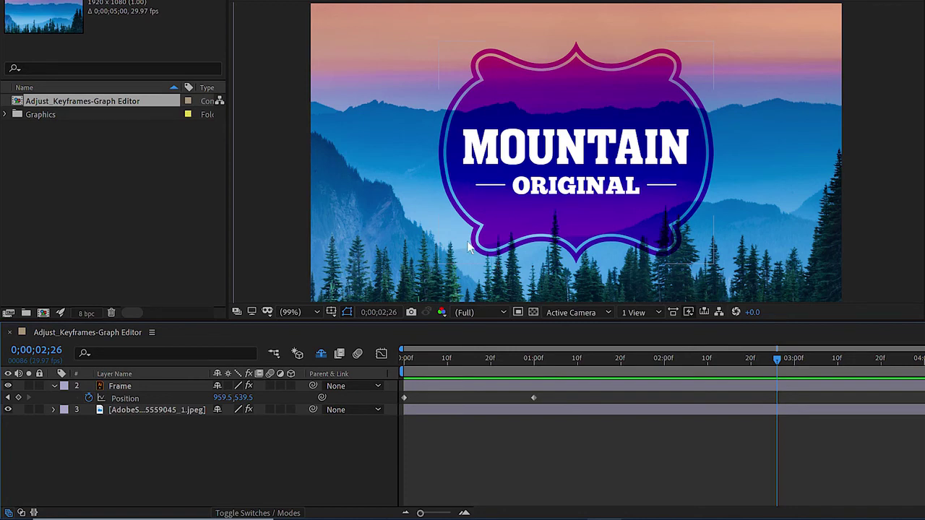
# - Apply Easy Ease to both Position keyframes of the Frame layer
pyautogui.click(130, 402)
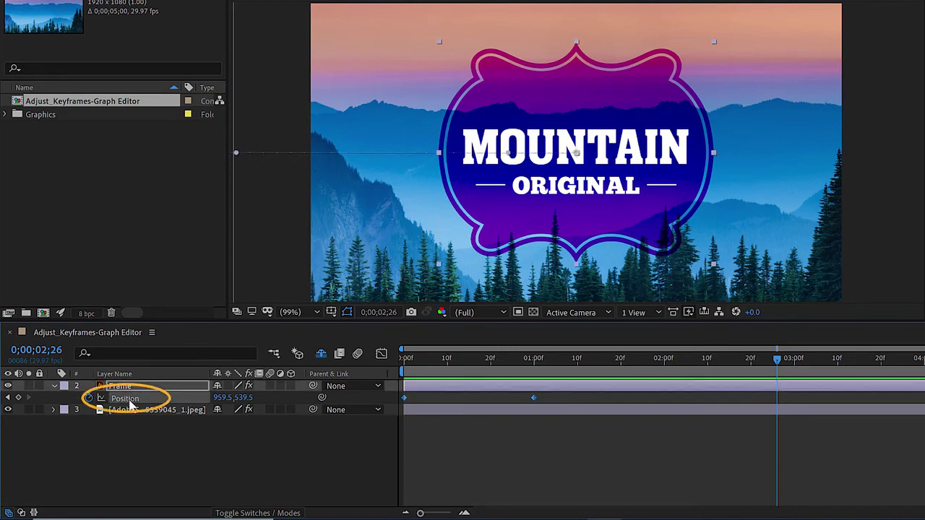
pyautogui.rightClick(533, 398)
pyautogui.moveTo(580, 394)
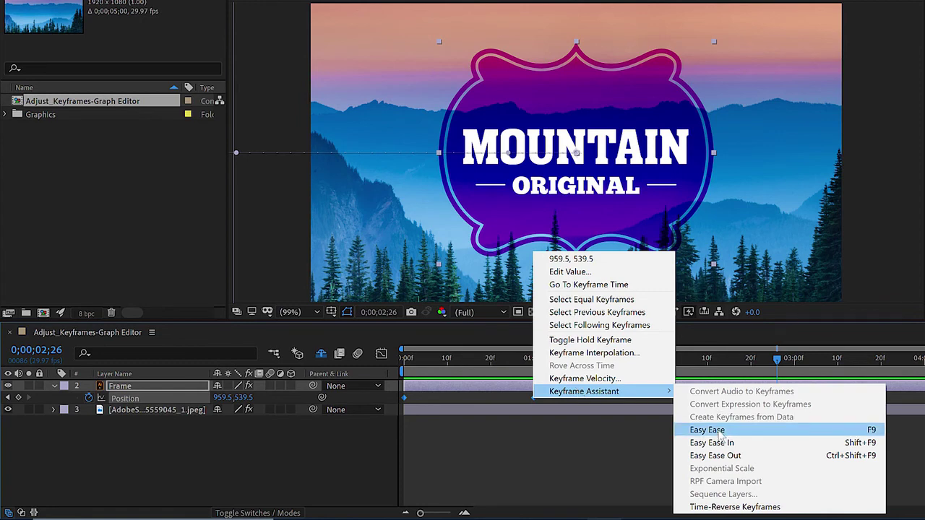
pyautogui.click(834, 437)
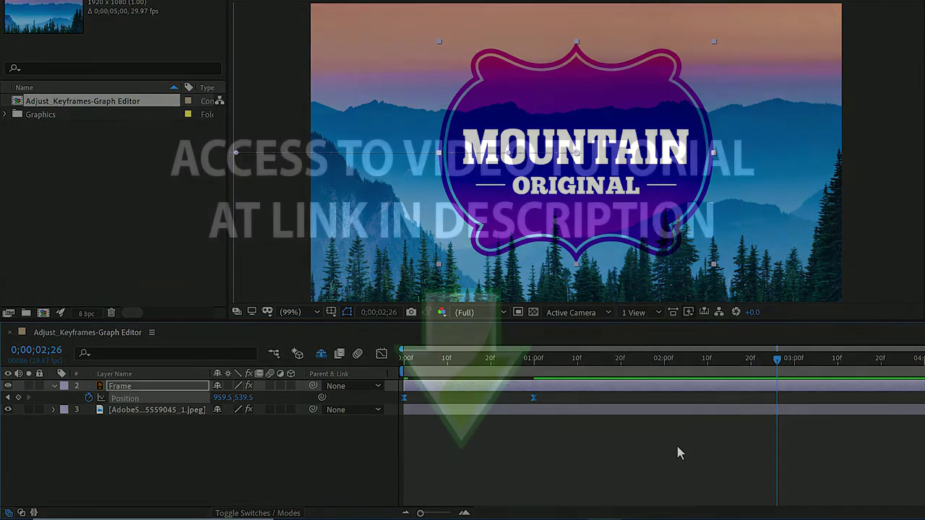